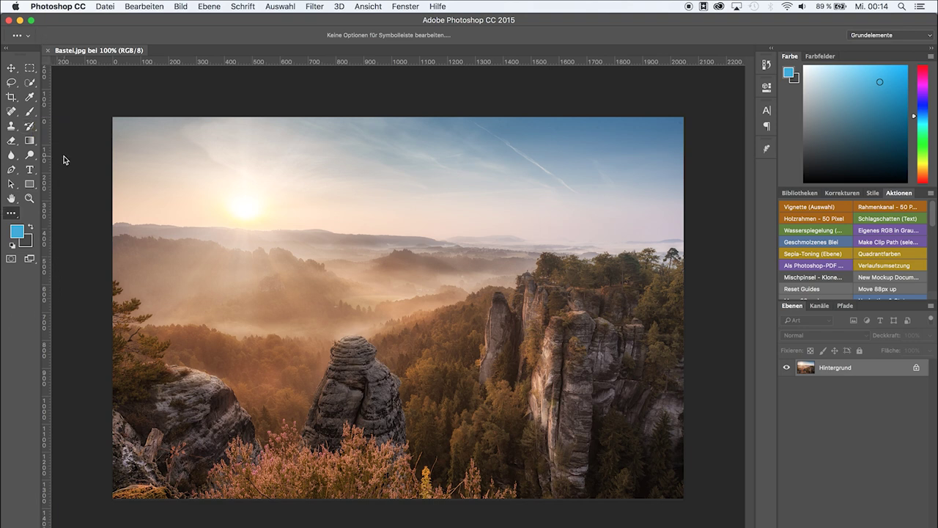
In Edit Toolbar, drag Single Column and Single Row Marquee into Extra Tools, then confirm
left_click(13, 217)
left_click(51, 216)
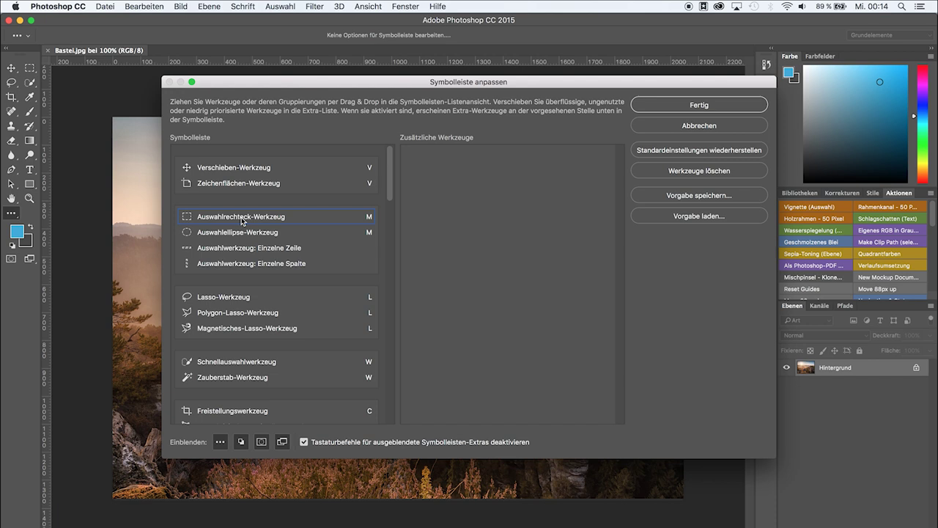
left_click_drag(239, 270, 564, 236)
mouse_move(264, 248)
left_mouse_down()
mouse_move(382, 254)
mouse_move(506, 234)
left_mouse_up()
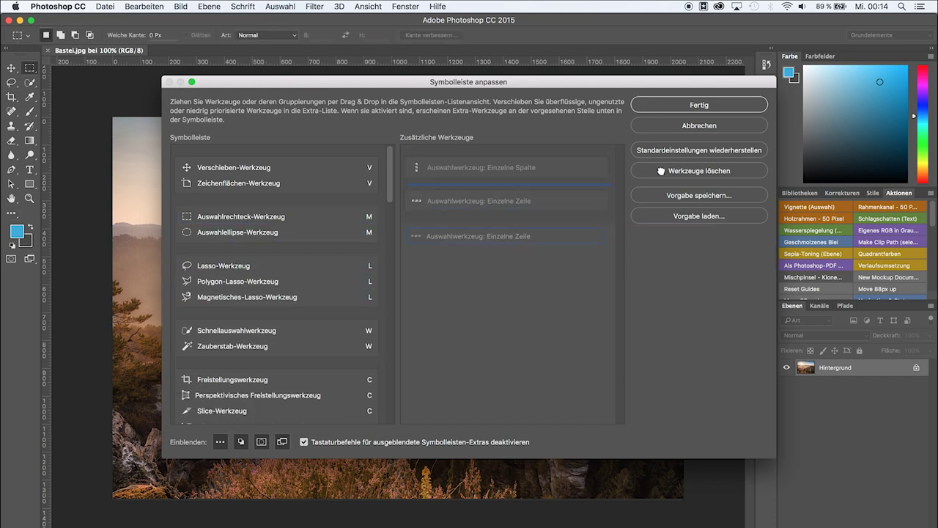
left_click(700, 105)
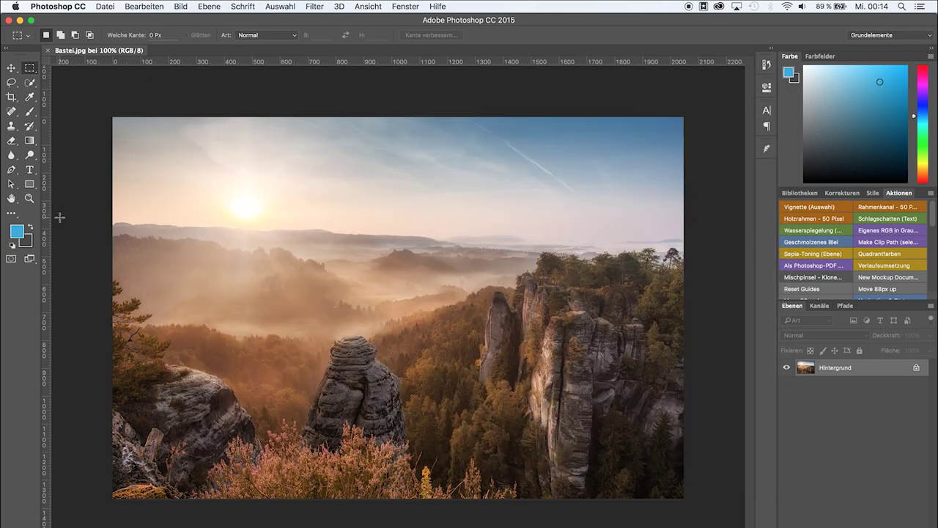
Check the tools now in the extras list, then select the Rectangular Marquee tool
left_click(12, 215)
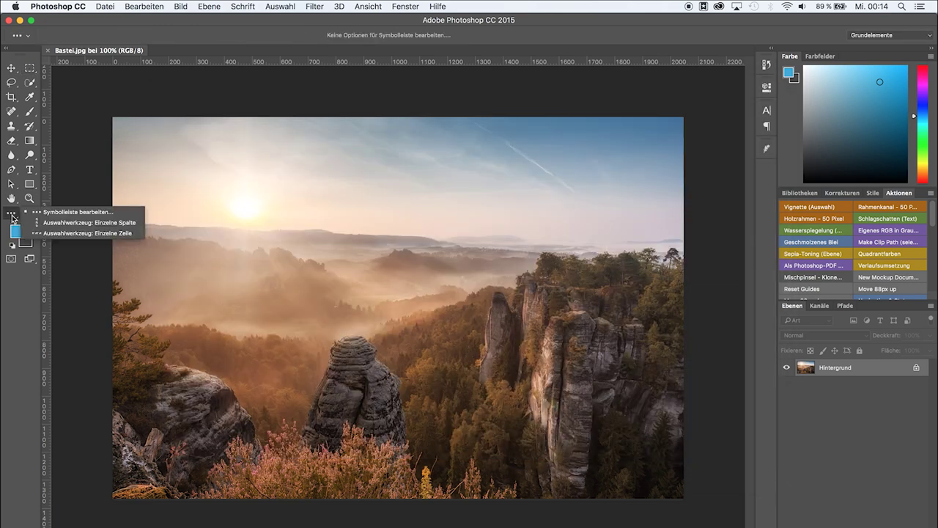
left_click(81, 150)
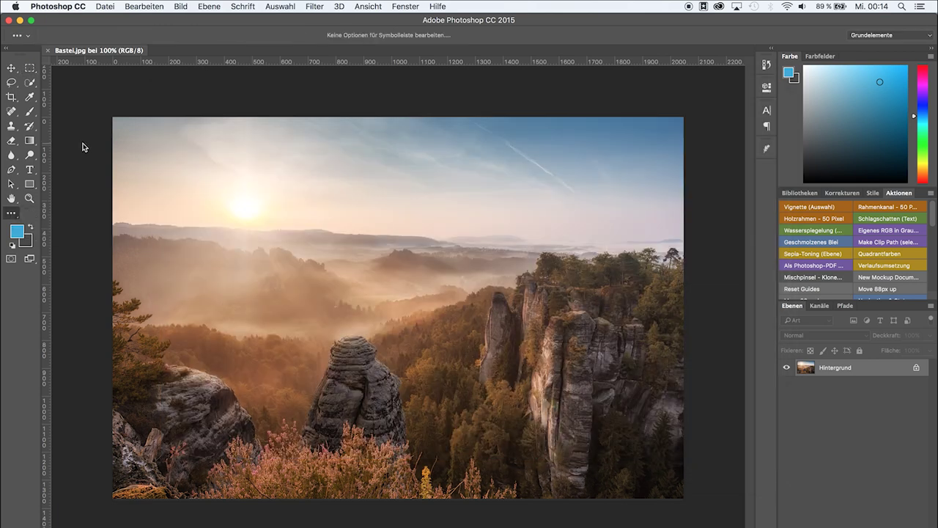
left_click(29, 70)
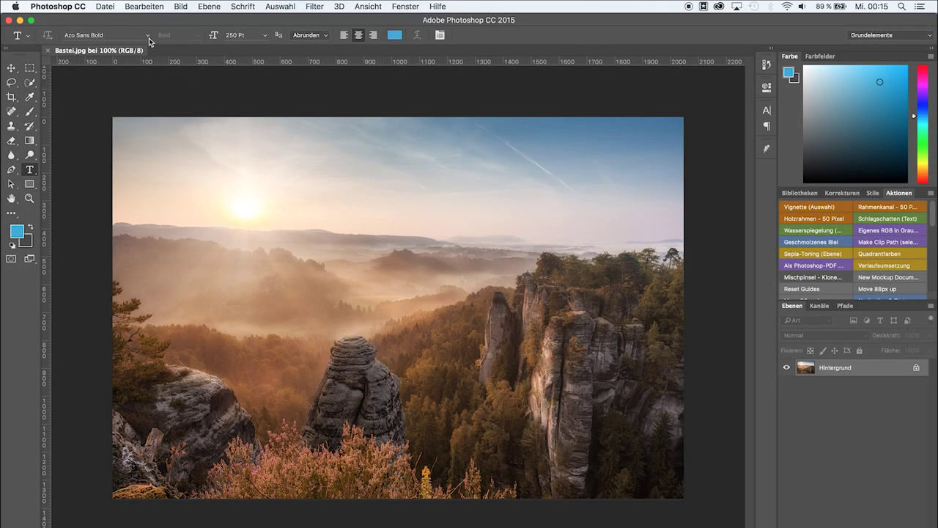
Star the Bebas Neue fonts and Baskerville Bold Italic, filter to favourites, then open Camera Raw
left_click(148, 36)
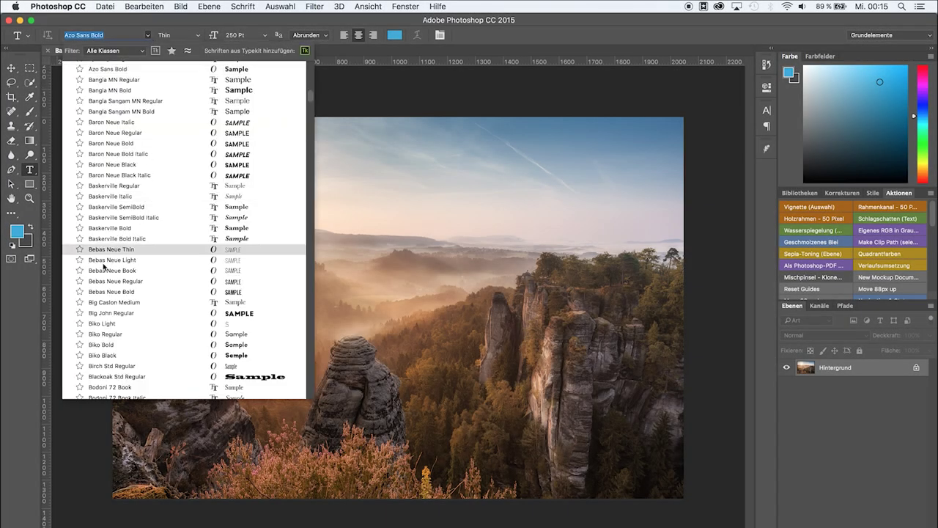
left_click(79, 271)
left_click(79, 249)
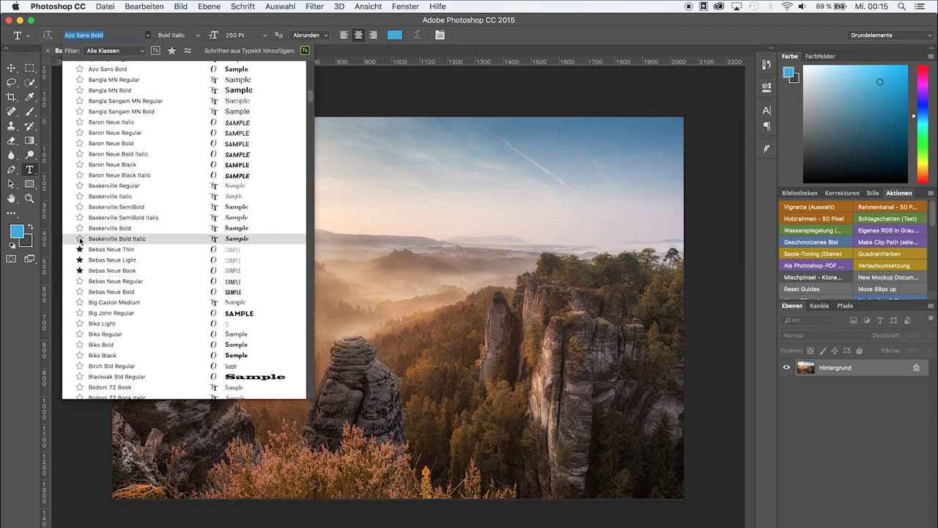
left_click(79, 239)
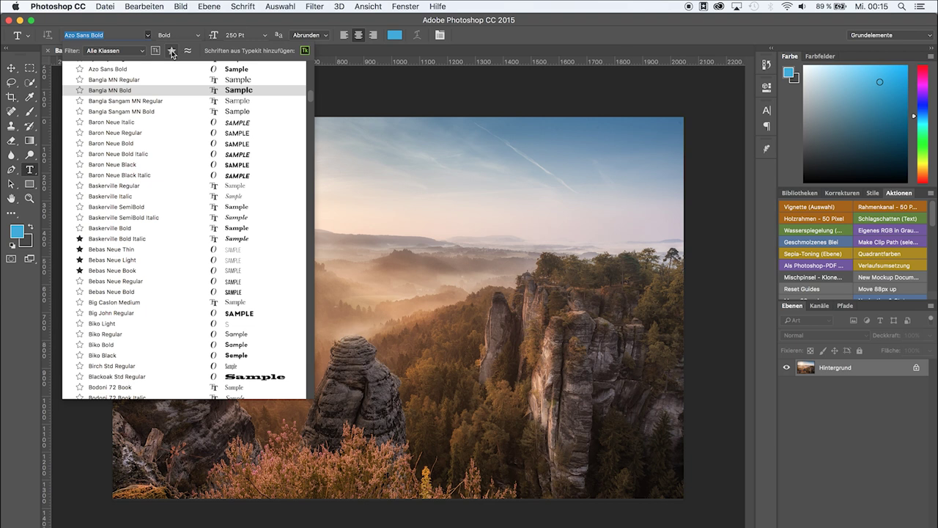
left_click(172, 51)
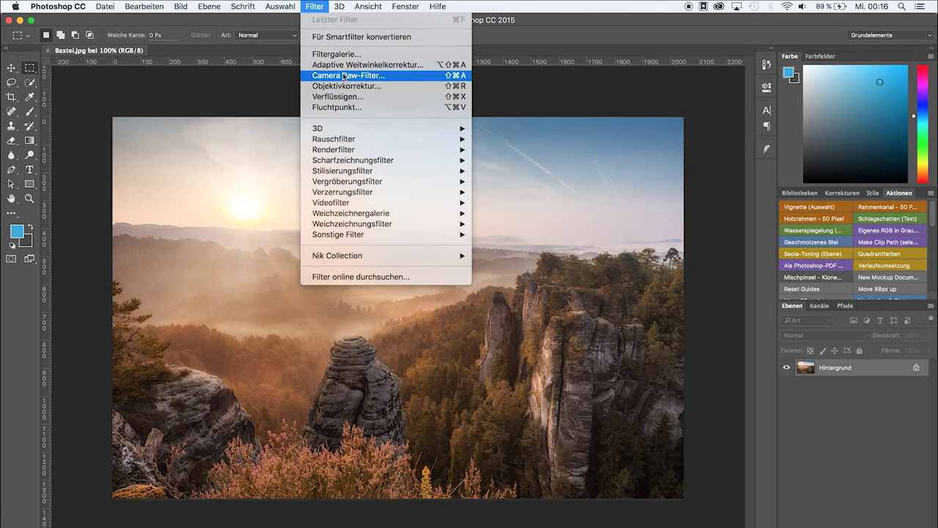
left_click(343, 76)
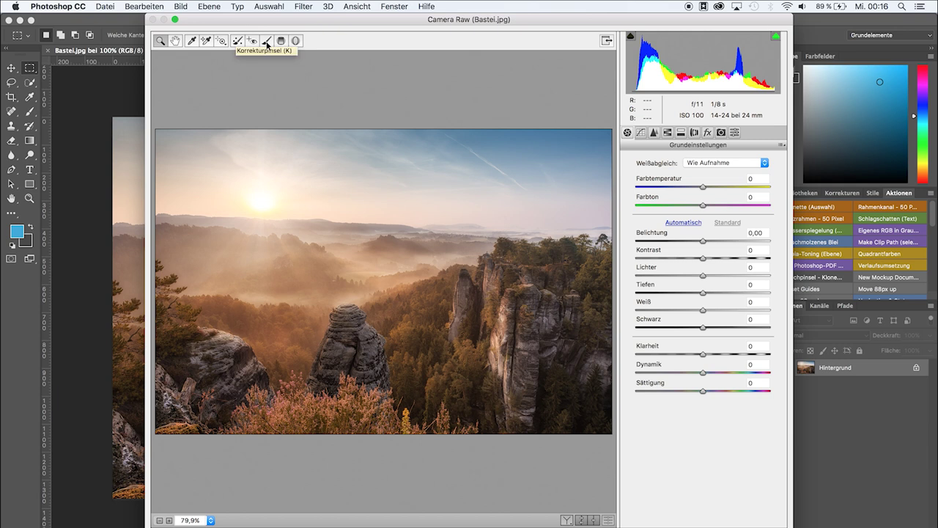
Paint the misty valley with the Adjustment Brush at Dehaze +79, then apply the Camera Raw edit
left_click(267, 42)
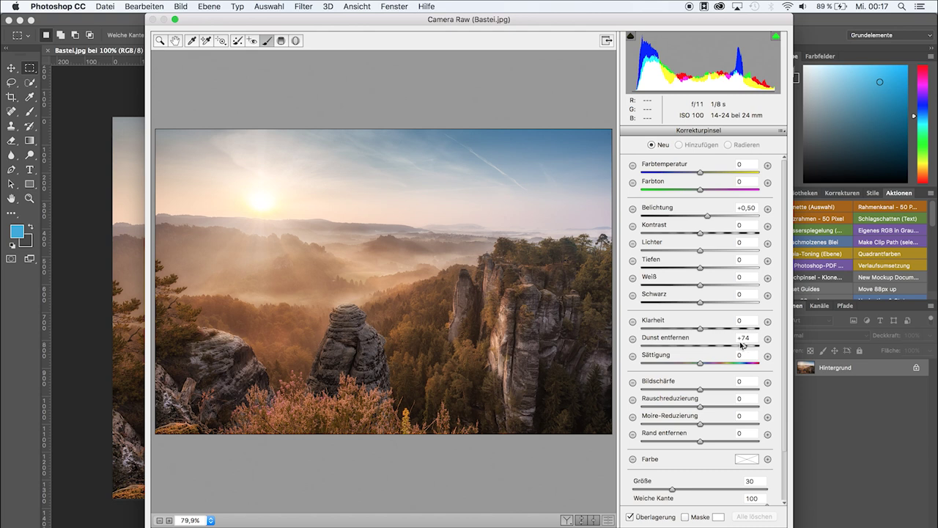
left_click_drag(747, 346, 750, 345)
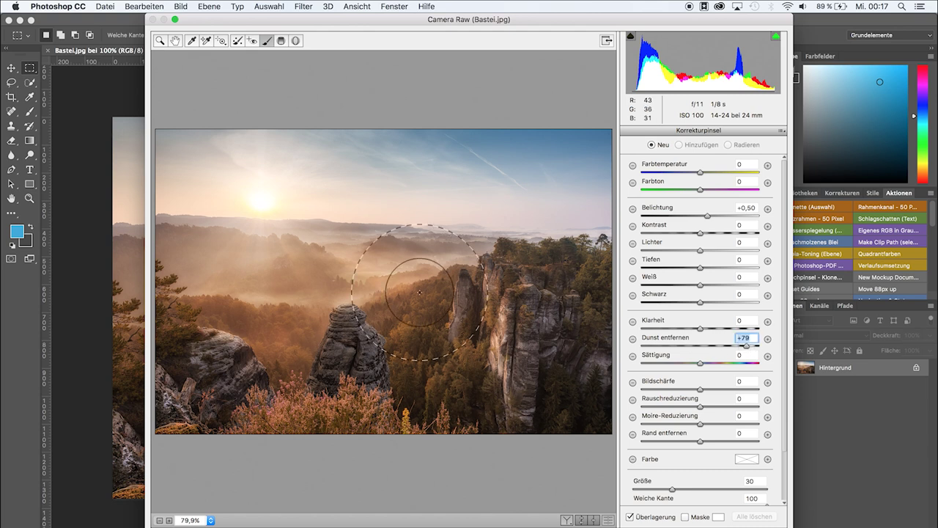
mouse_move(222, 259)
left_mouse_down()
mouse_move(299, 266)
mouse_move(391, 251)
mouse_move(360, 266)
mouse_move(389, 267)
mouse_move(242, 272)
mouse_move(184, 252)
mouse_move(235, 262)
mouse_move(238, 276)
left_mouse_up()
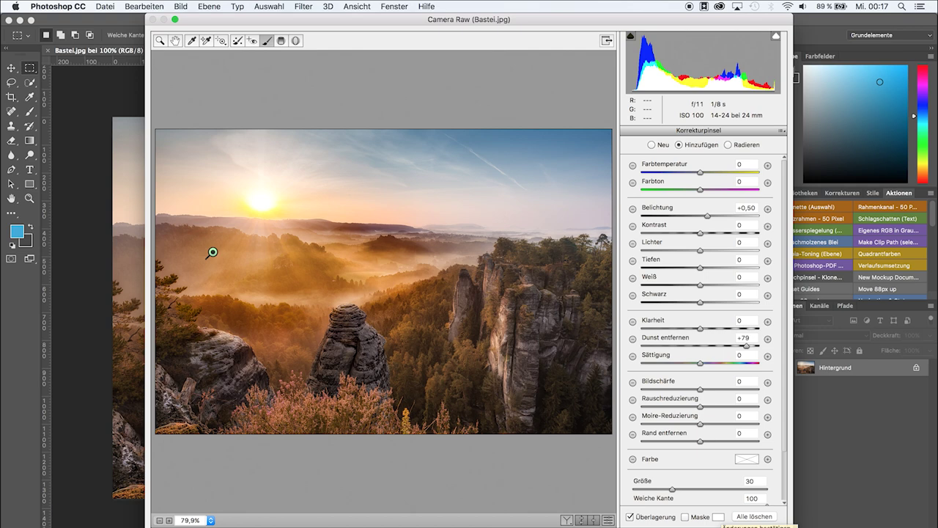
key("Return")
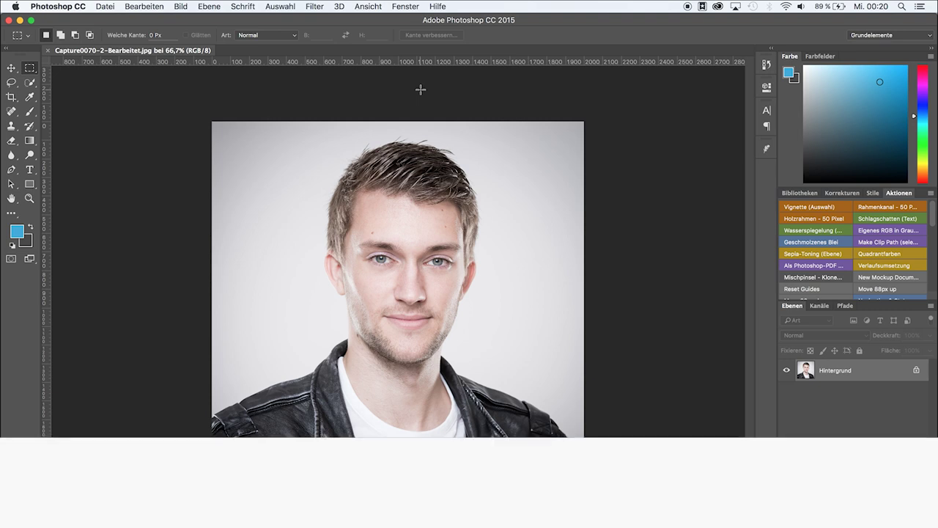
Open the Oil Paint filter and set Stylization to 10.0 and Cleanliness to about 6.6
left_click(323, 5)
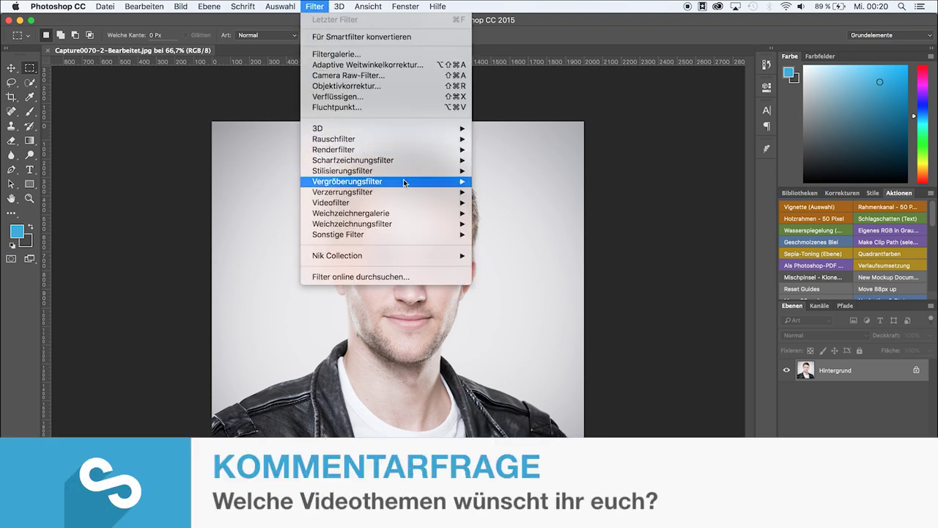
mouse_move(342, 170)
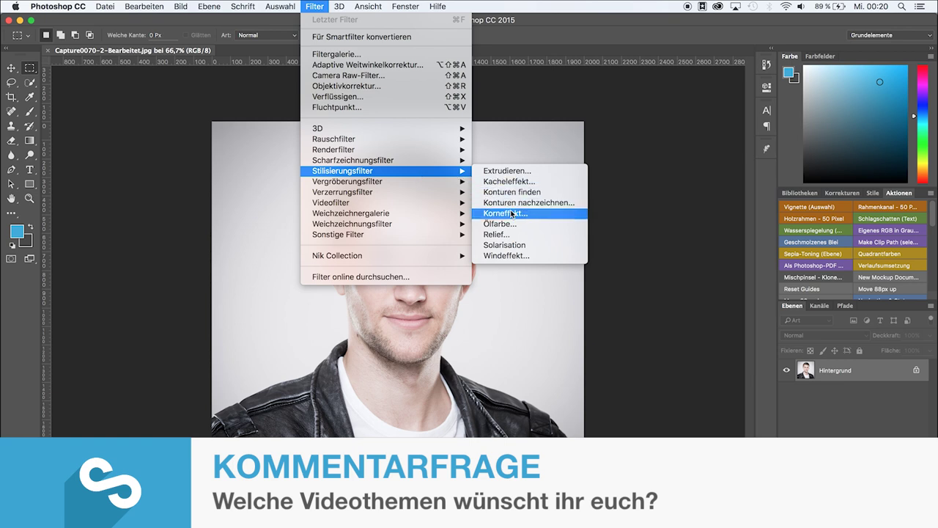
left_click(515, 224)
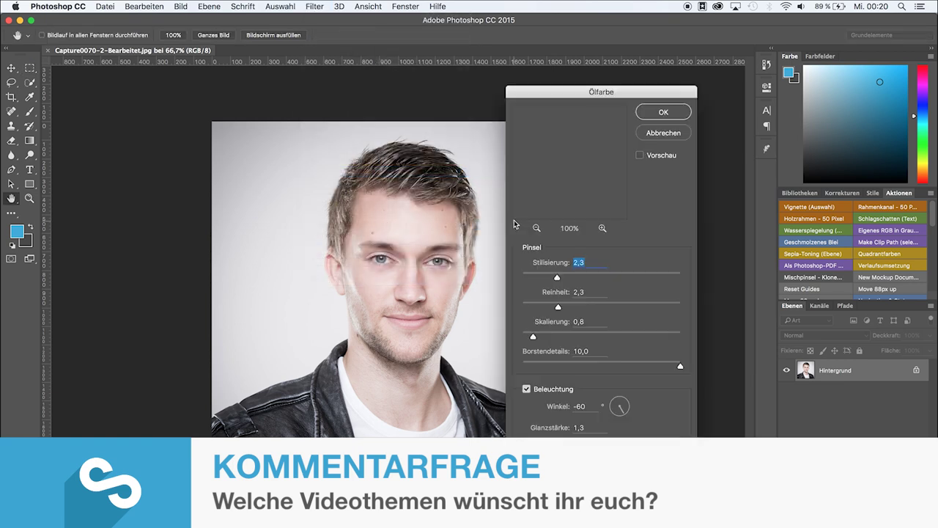
left_click_drag(557, 277, 704, 278)
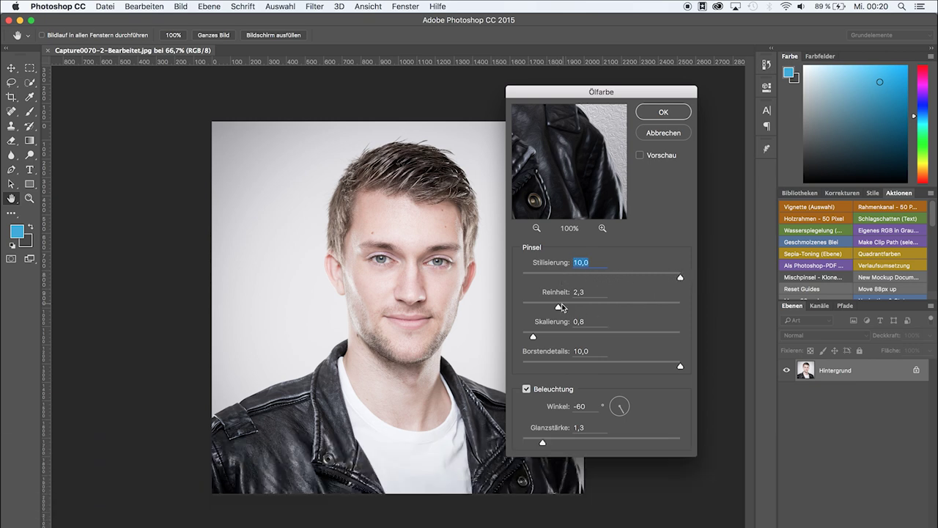
left_click_drag(620, 310, 628, 310)
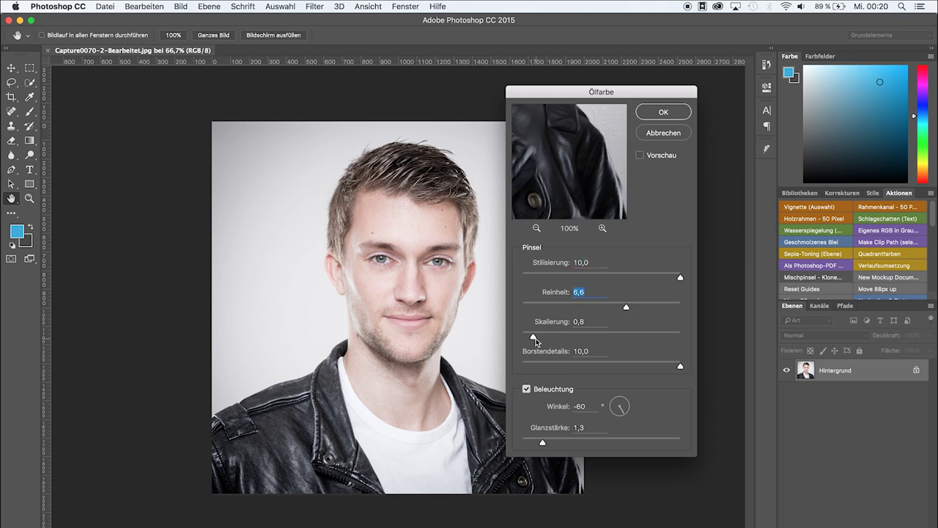
Lower Bristle Detail, enable Preview, then close the Oil Paint dialog without applying
left_click(519, 338)
left_click_drag(680, 366, 521, 367)
mouse_move(625, 308)
left_mouse_down()
mouse_move(593, 307)
mouse_move(620, 310)
left_mouse_up()
left_click(628, 309)
left_click(640, 155)
left_click(672, 113)
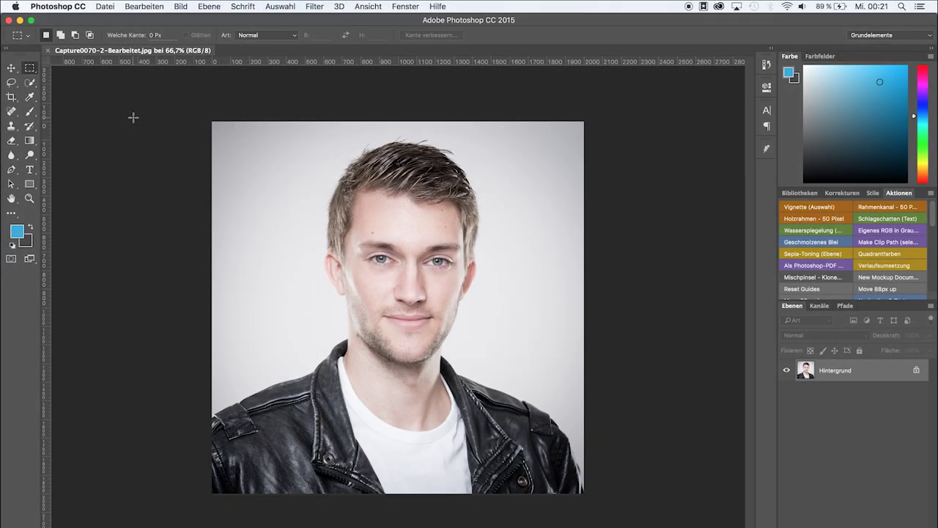
left_click(110, 6)
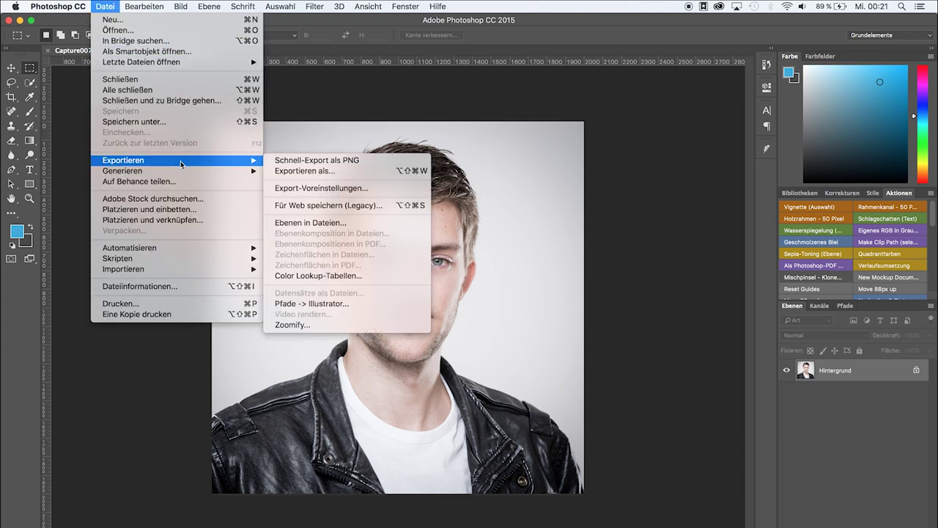
left_click(297, 171)
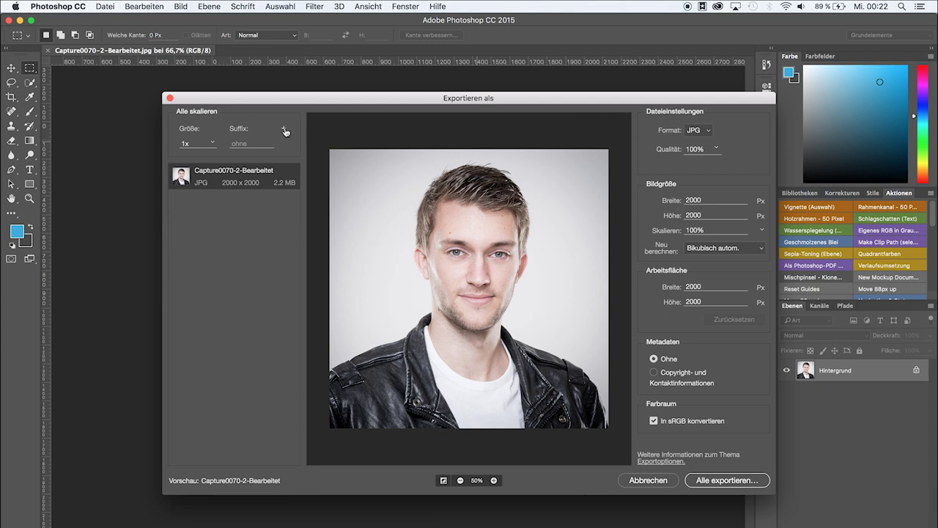
left_click(285, 130)
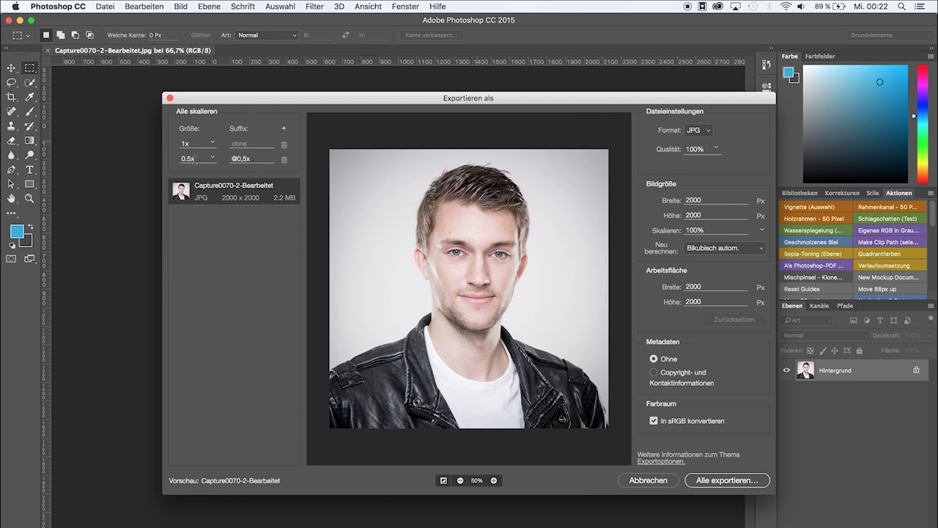
left_click(284, 129)
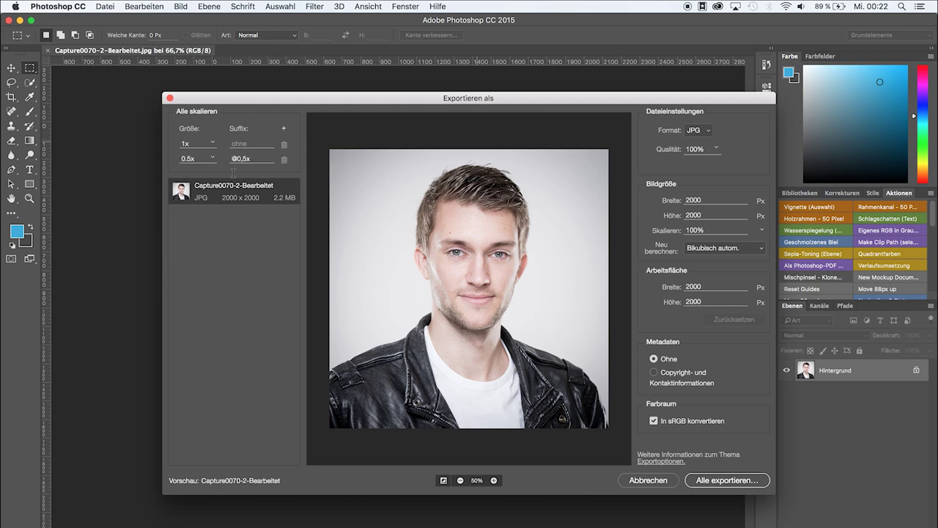